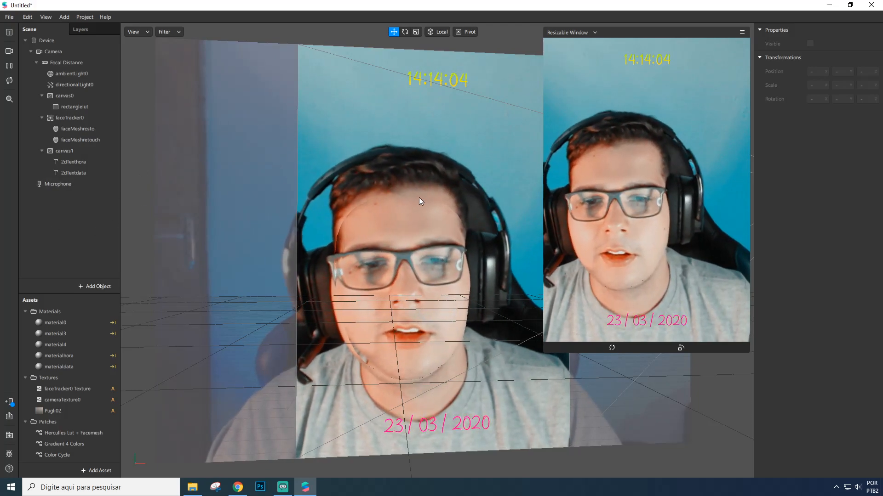
{"action": "right_click_drag", "start_coordinate": [444, 223], "coordinate": [418, 200]}
{"action": "scroll", "coordinate": [418, 200], "scroll_direction": "down", "scroll_amount": 3}
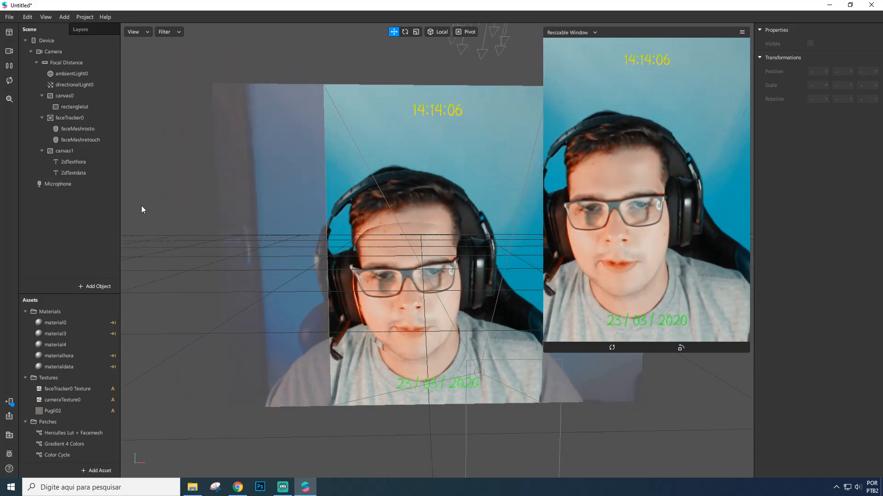
{"action": "scroll", "coordinate": [418, 224], "scroll_direction": "up", "scroll_amount": 4}
{"action": "scroll", "coordinate": [414, 227], "scroll_direction": "down", "scroll_amount": 3}
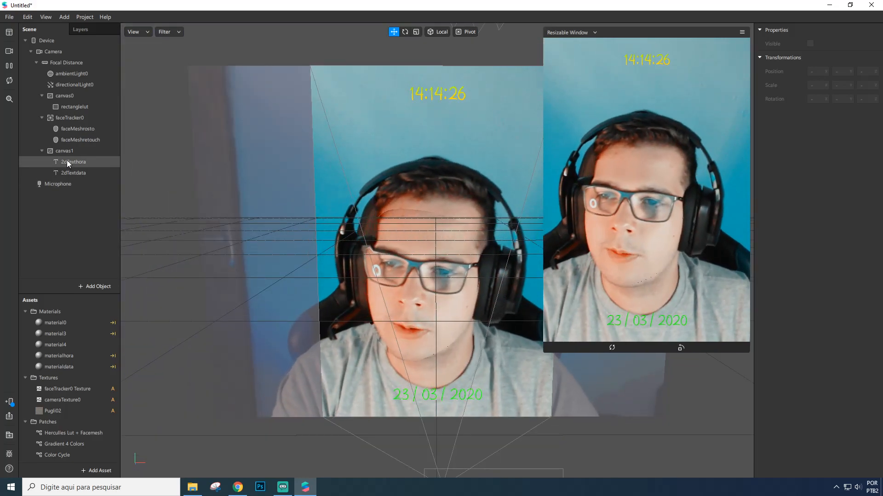
{"action": "left_click", "coordinate": [66, 152]}
{"action": "key", "text": "Delete"}
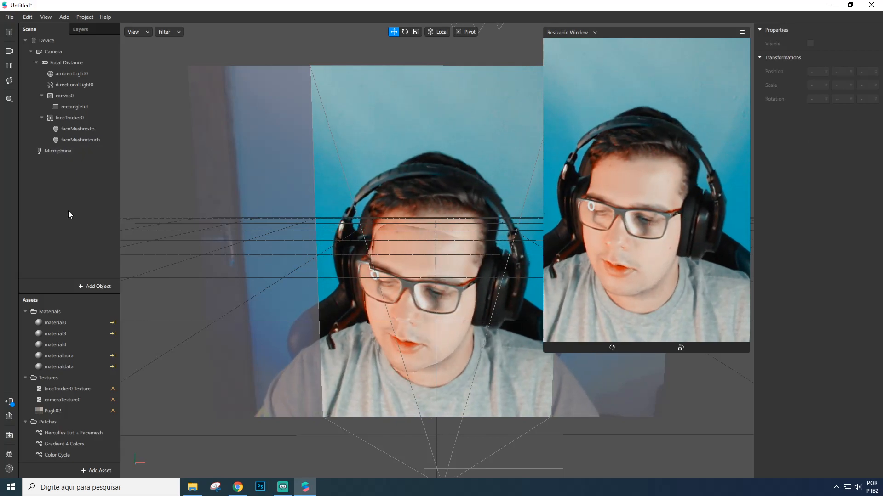
{"action": "key", "text": "ctrl+z"}
Delete the materialhora and materialdata materials from the project assets.
{"action": "double_click", "coordinate": [62, 356]}
{"action": "key", "text": "Delete"}
{"action": "left_click", "coordinate": [62, 365]}
{"action": "key", "text": "Delete"}
{"action": "left_click", "coordinate": [61, 356]}
{"action": "left_click", "coordinate": [62, 357]}
{"action": "key", "text": "Delete"}
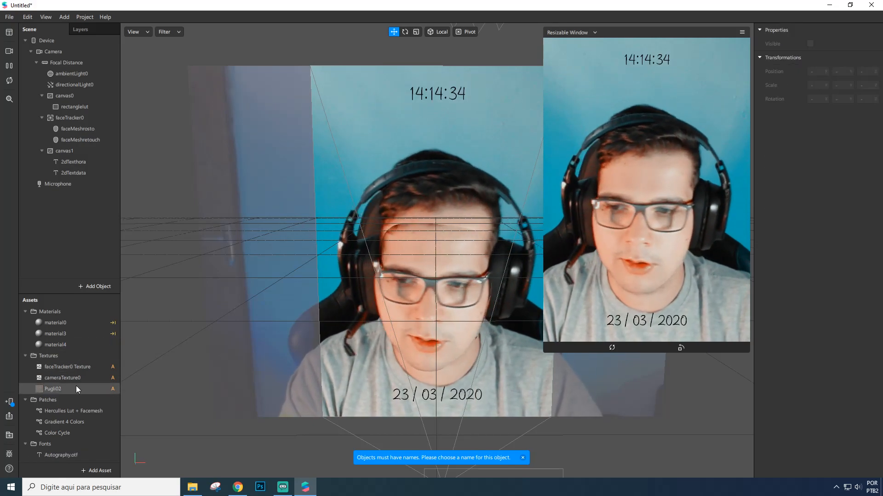
Delete the Gradient 4 Colors and Color Cycle patches from the assets.
{"action": "left_click", "coordinate": [75, 422]}
{"action": "key", "text": "Delete"}
{"action": "key", "text": "Return"}
{"action": "left_click", "coordinate": [65, 424]}
{"action": "key", "text": "Delete"}
{"action": "key", "text": "Return"}
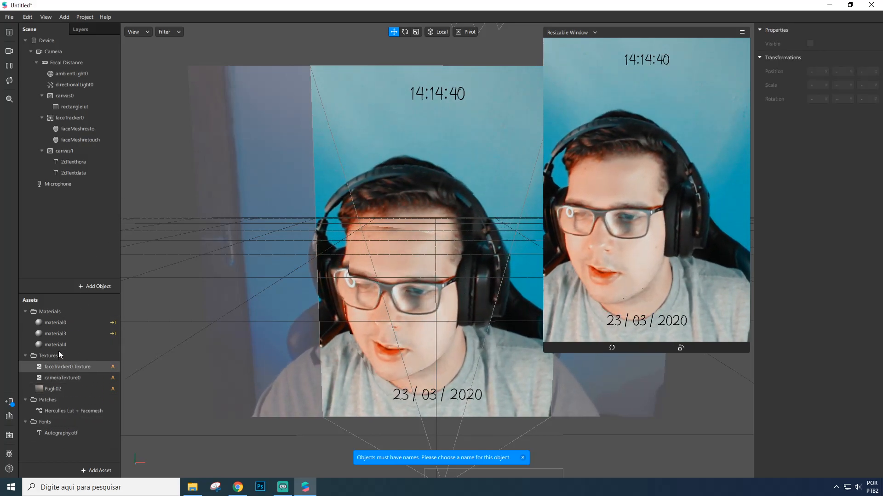
Delete the Autography.otf font asset, also removing it from the project folder.
{"action": "left_click", "coordinate": [68, 433]}
{"action": "key", "text": "Delete"}
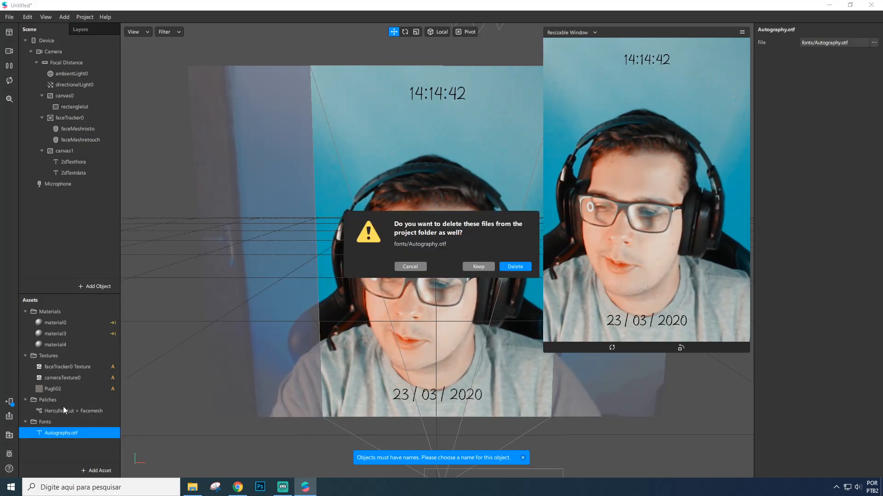
{"action": "key", "text": "Return"}
Select both 2dTexthora and 2dTextdata text objects and set their font to NotoMono Regular.
{"action": "left_click", "coordinate": [76, 162]}
{"action": "left_click", "coordinate": [79, 173], "text": "shift"}
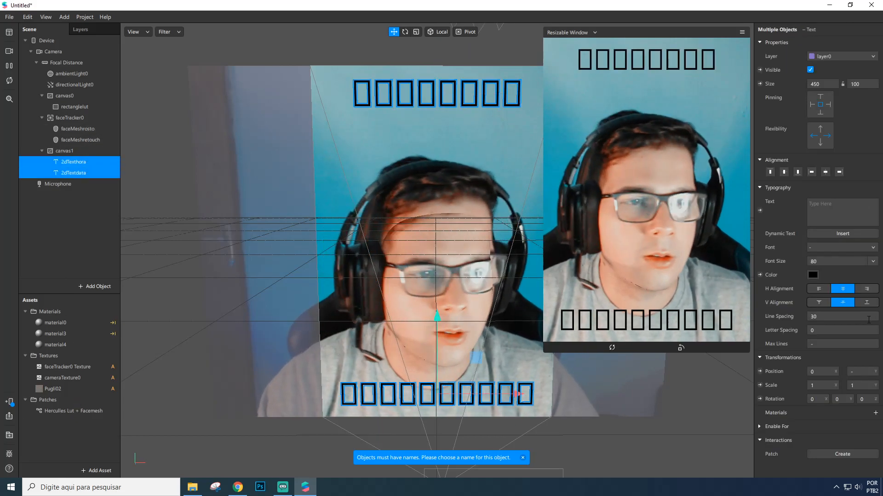
{"action": "left_click", "coordinate": [843, 247]}
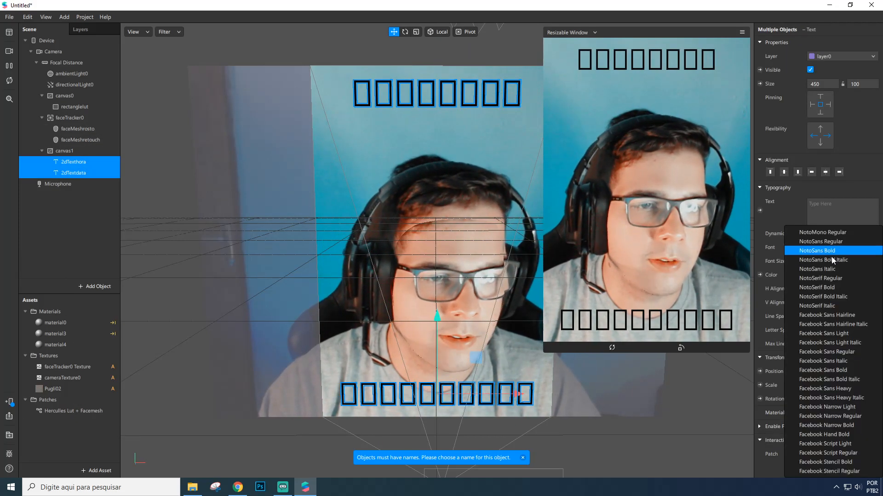
{"action": "left_click", "coordinate": [830, 233]}
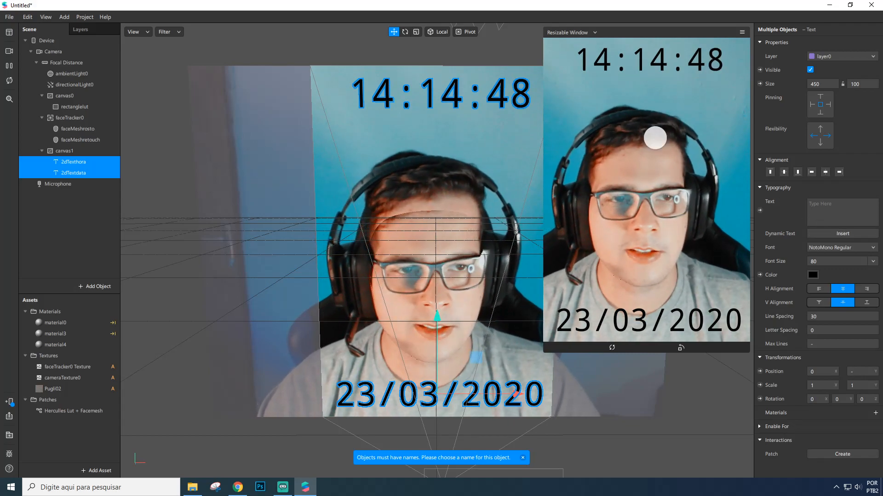
{"action": "left_click", "coordinate": [874, 247]}
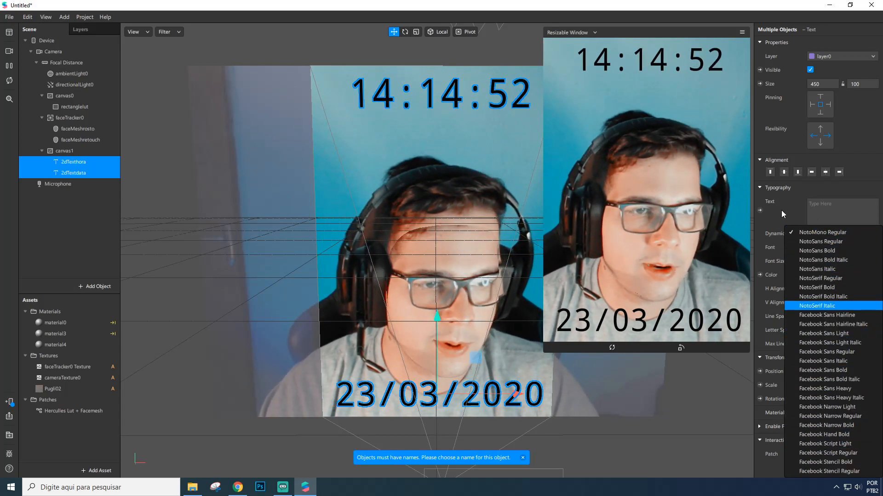
{"action": "left_click", "coordinate": [781, 211]}
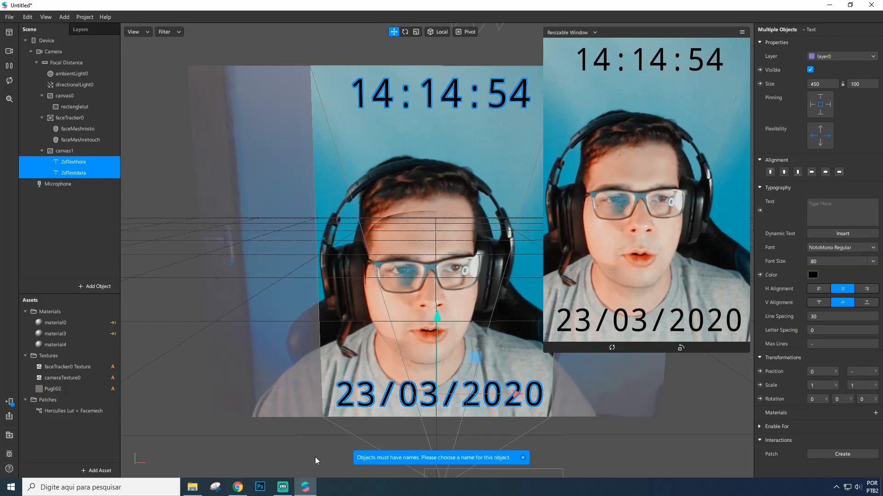
Switch to the browser and look through the DaFont recently added fonts for Autography.
{"action": "left_click", "coordinate": [237, 487]}
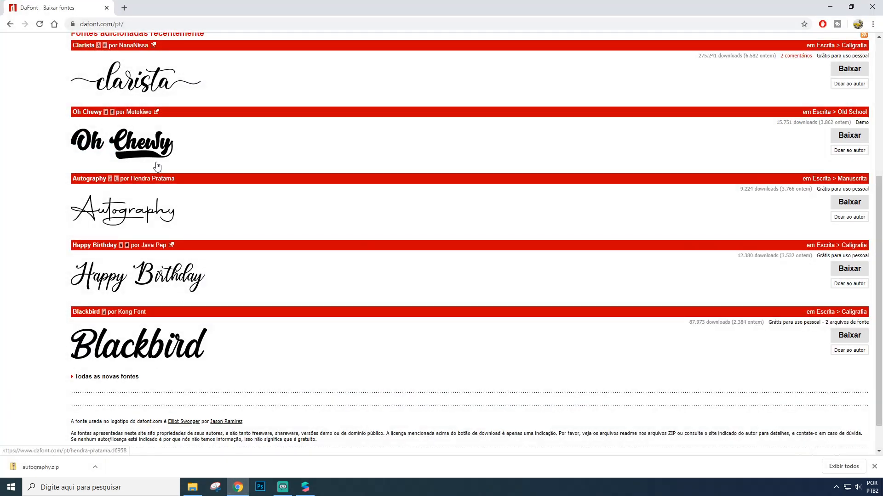
{"action": "scroll", "coordinate": [158, 171], "scroll_direction": "up", "scroll_amount": 5}
{"action": "scroll", "coordinate": [86, 73], "scroll_direction": "down", "scroll_amount": 5}
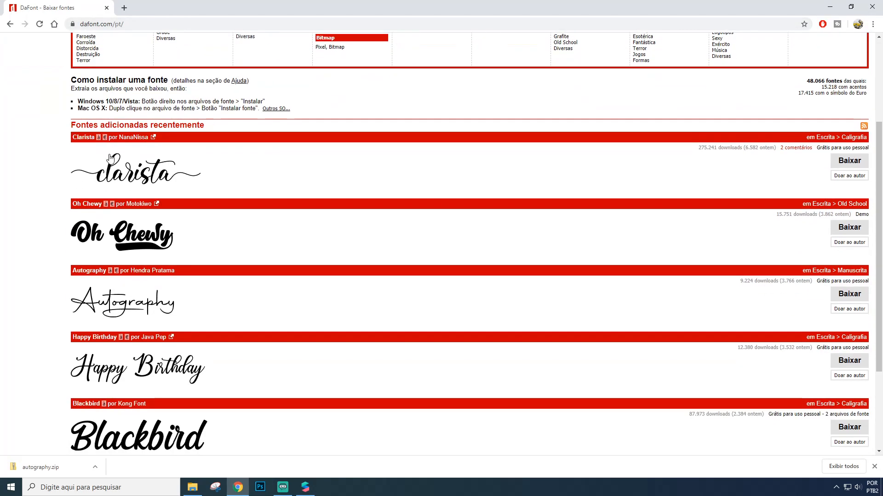
{"action": "scroll", "coordinate": [168, 220], "scroll_direction": "up", "scroll_amount": 5}
{"action": "scroll", "coordinate": [168, 220], "scroll_direction": "down", "scroll_amount": 5}
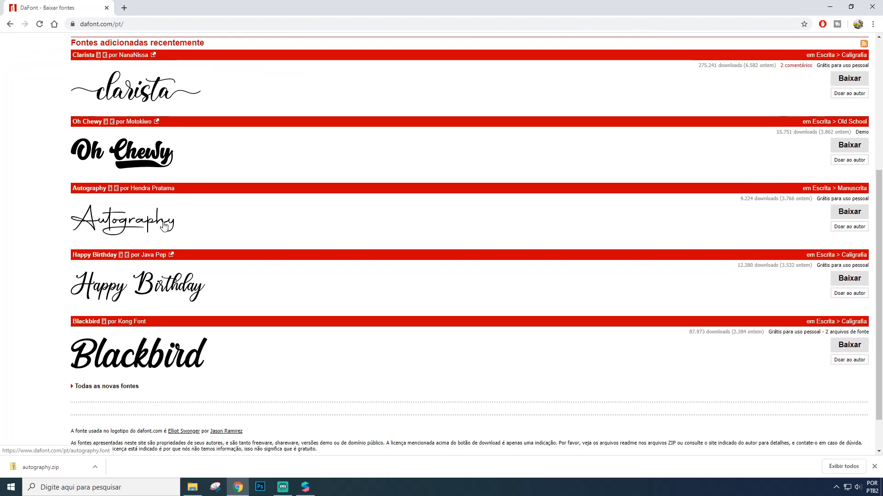
{"action": "scroll", "coordinate": [106, 251], "scroll_direction": "up", "scroll_amount": 2}
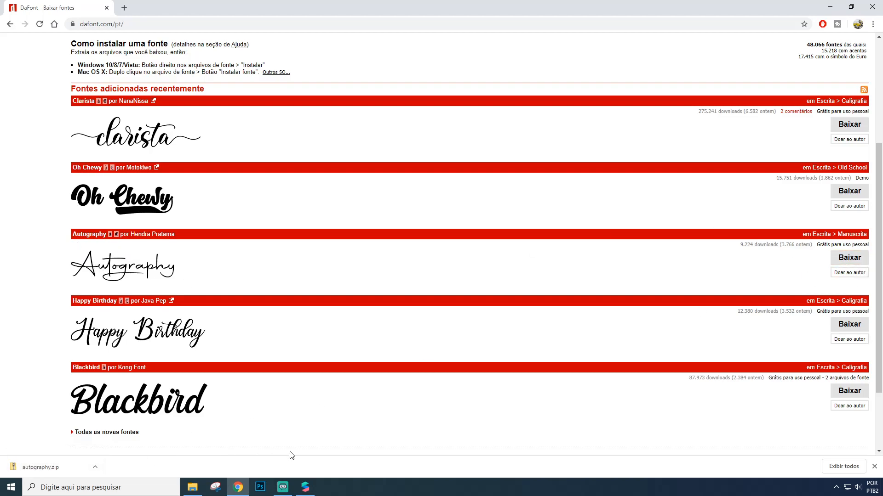
Import the downloaded Autography font file from the autography folder into the project's assets.
{"action": "left_click", "coordinate": [192, 488]}
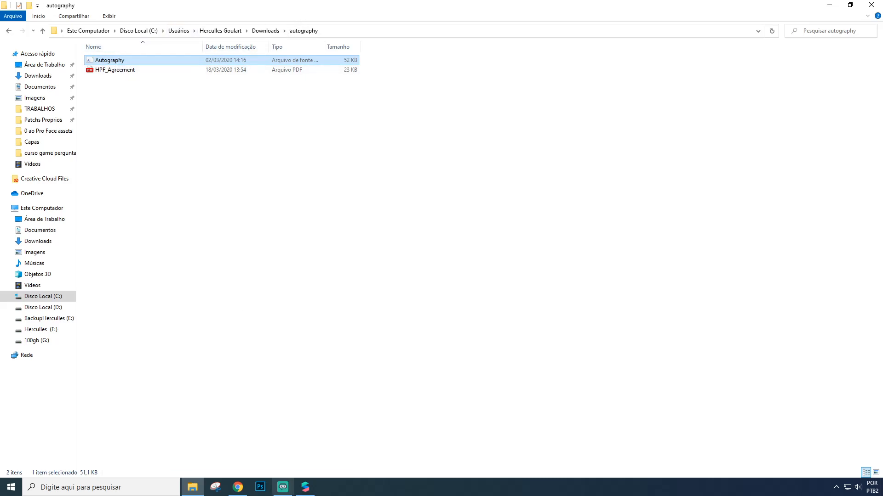
{"action": "left_click", "coordinate": [306, 488]}
{"action": "key", "text": "alt+Tab"}
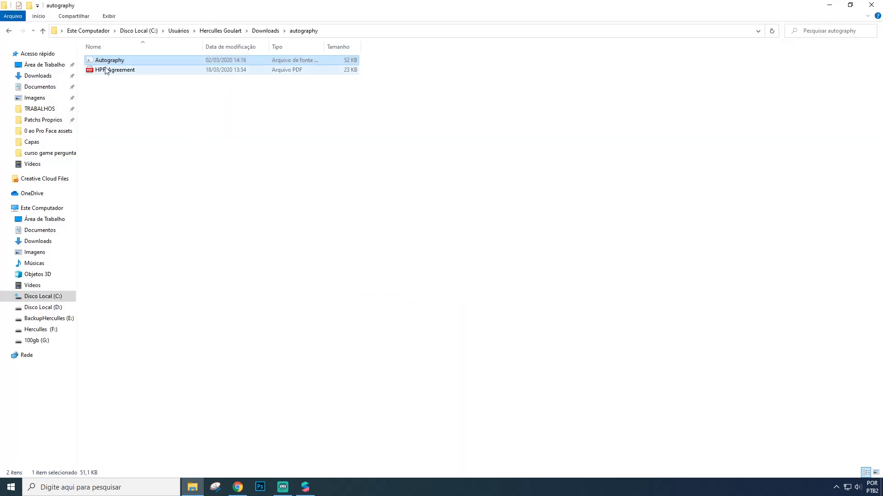
{"action": "left_click_drag", "start_coordinate": [102, 63], "coordinate": [56, 443]}
{"action": "key", "text": "alt+Tab"}
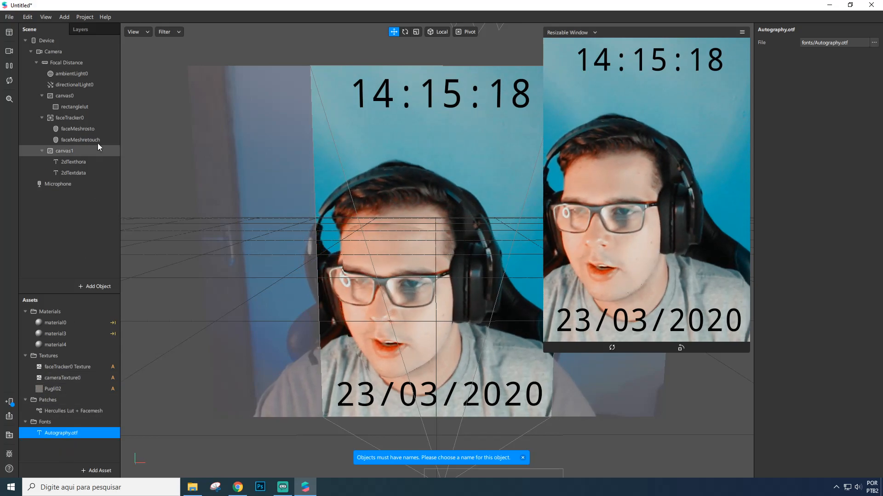
Select both text objects and set their font to Autography.otf.
{"action": "left_click", "coordinate": [87, 165]}
{"action": "left_click", "coordinate": [82, 173], "text": "shift"}
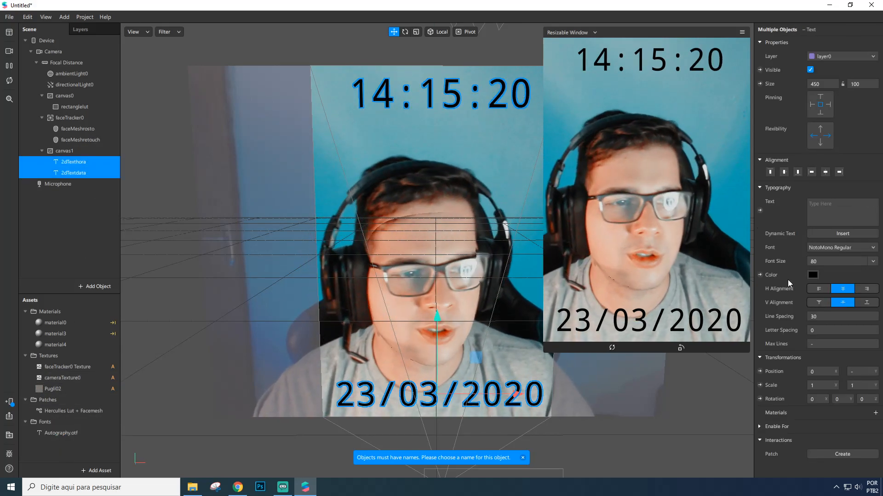
{"action": "left_click", "coordinate": [874, 249]}
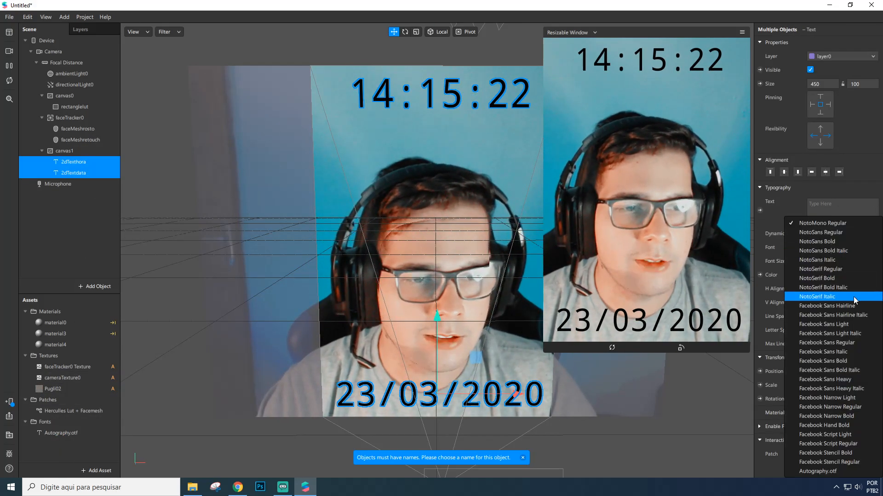
{"action": "left_click", "coordinate": [820, 471]}
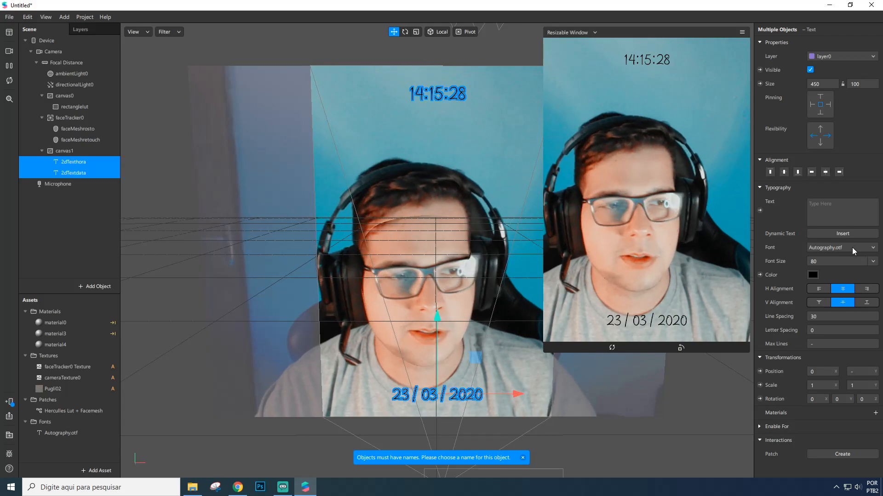
Set the font size of both texts to 120.
{"action": "left_click", "coordinate": [764, 261]}
{"action": "type", "text": "120"}
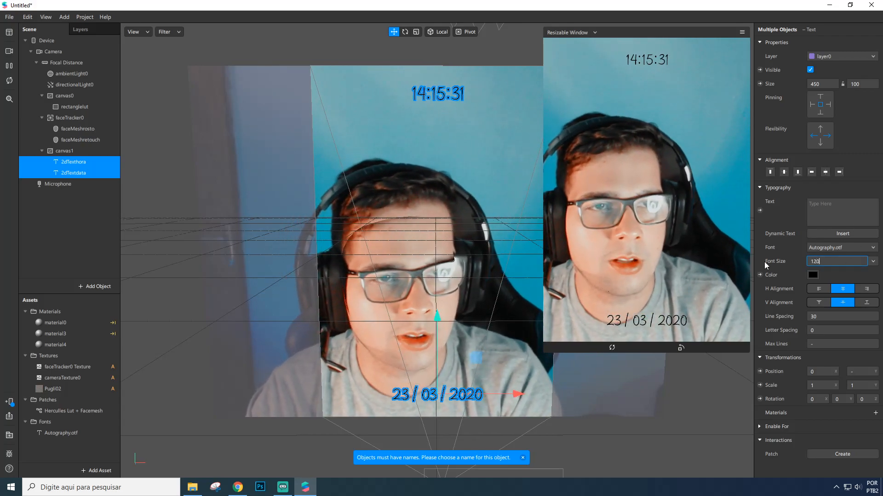
{"action": "key", "text": "Return"}
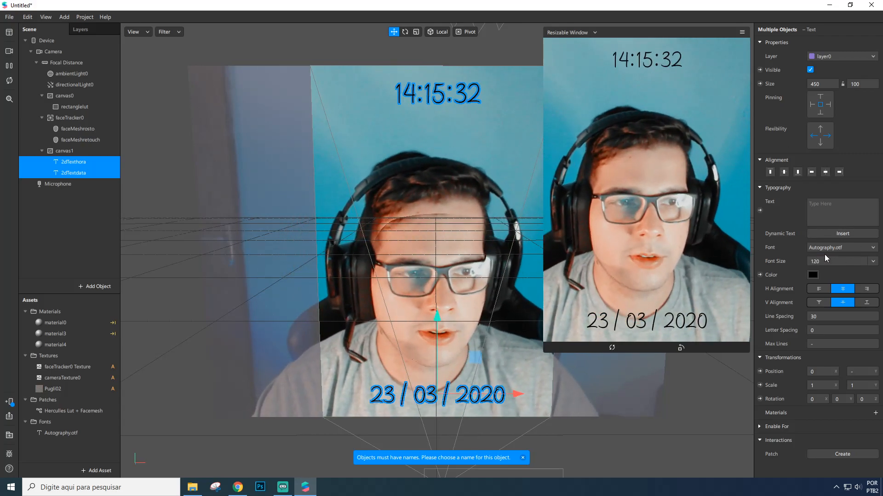
Set the font size of both texts to 150.
{"action": "left_click", "coordinate": [827, 262]}
{"action": "key", "text": "BackSpace"}
{"action": "key", "text": "BackSpace"}
{"action": "type", "text": "50"}
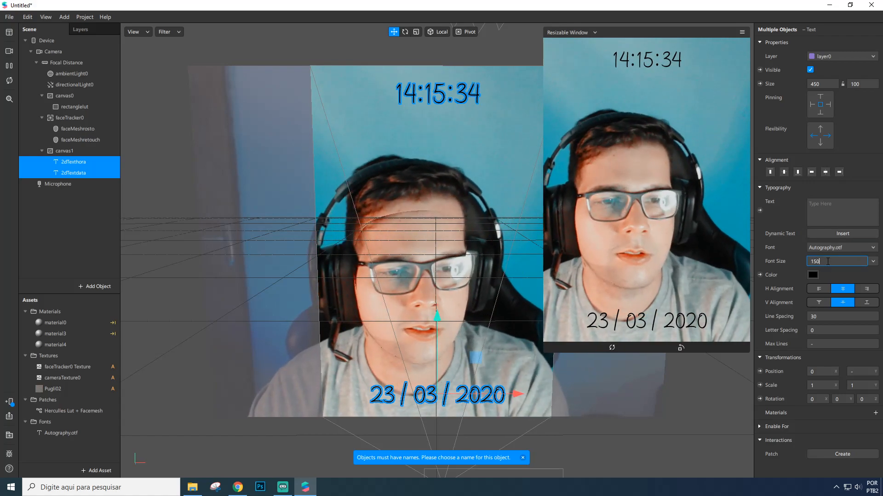
{"action": "key", "text": "Return"}
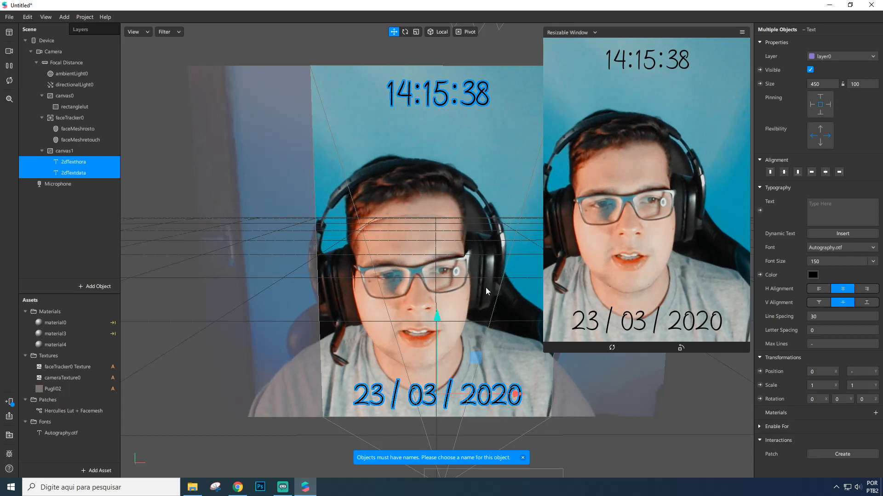
{"action": "left_click", "coordinate": [812, 275]}
{"action": "left_click", "coordinate": [409, 169]}
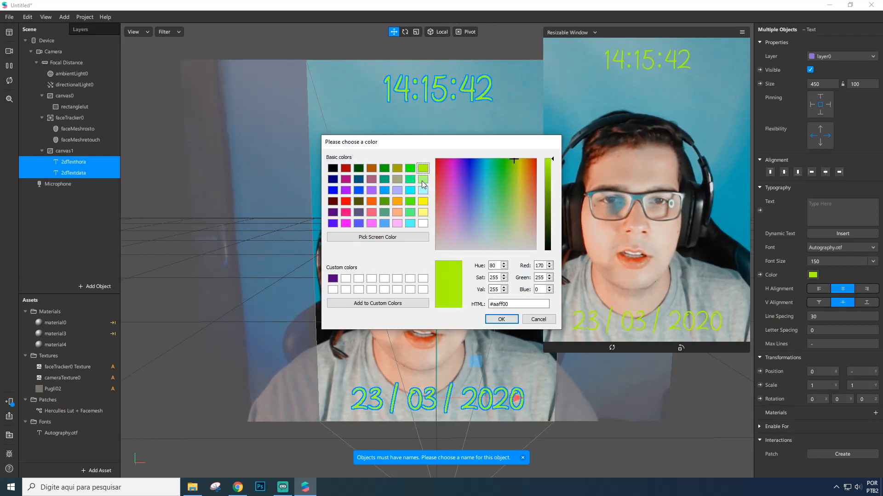
{"action": "left_click", "coordinate": [410, 179]}
{"action": "left_click", "coordinate": [410, 168]}
{"action": "left_click", "coordinate": [384, 179]}
{"action": "left_click", "coordinate": [539, 319]}
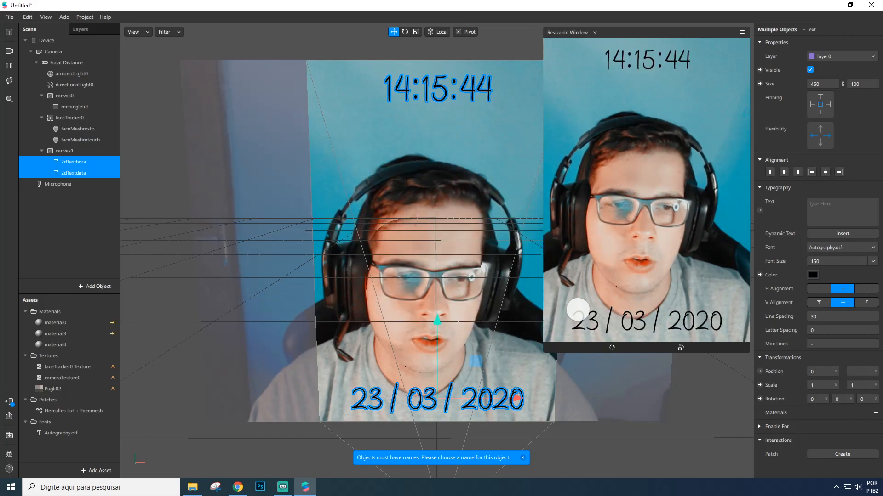
Select the 2dTexthora text and create a new material for it.
{"action": "left_click", "coordinate": [69, 183]}
{"action": "left_click", "coordinate": [74, 162]}
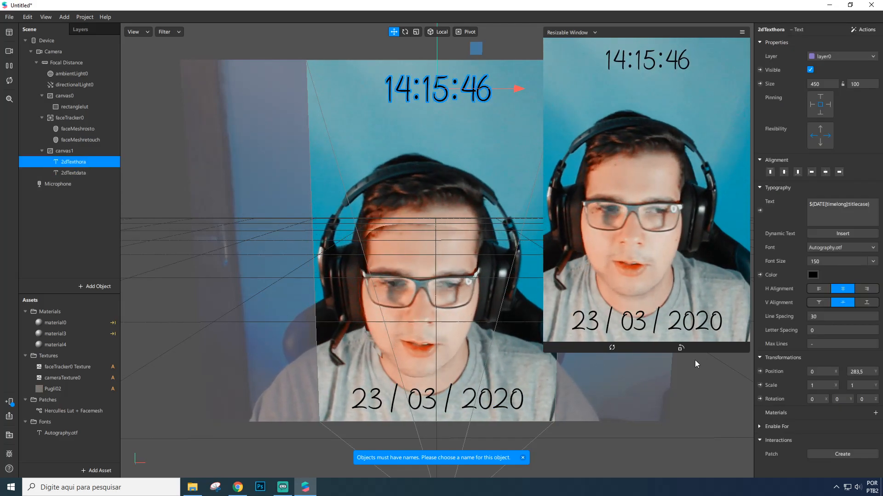
{"action": "scroll", "coordinate": [258, 258], "scroll_direction": "down", "scroll_amount": 2}
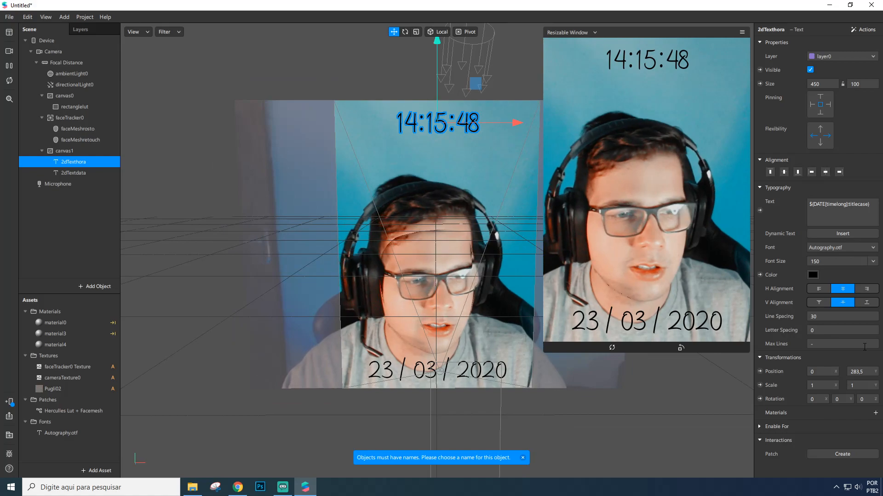
{"action": "left_click", "coordinate": [875, 413]}
{"action": "left_click", "coordinate": [846, 450]}
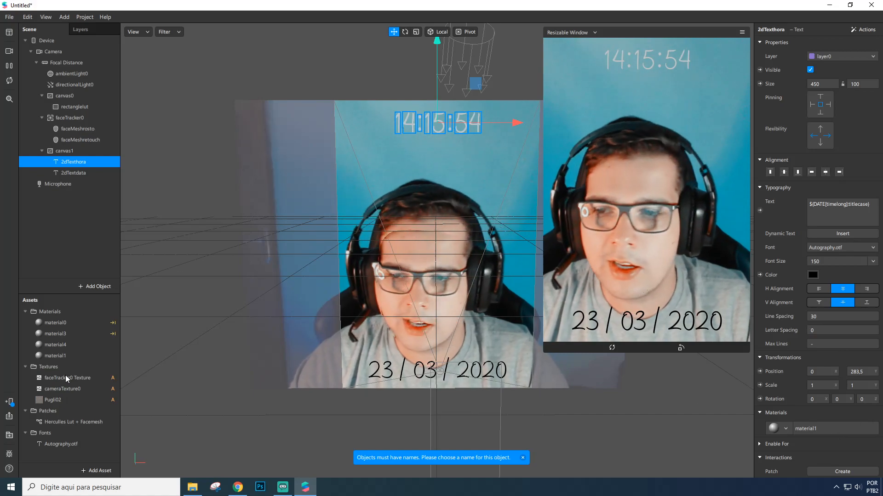
Select the 2dTextdata text and create a new material for it.
{"action": "left_click", "coordinate": [74, 173]}
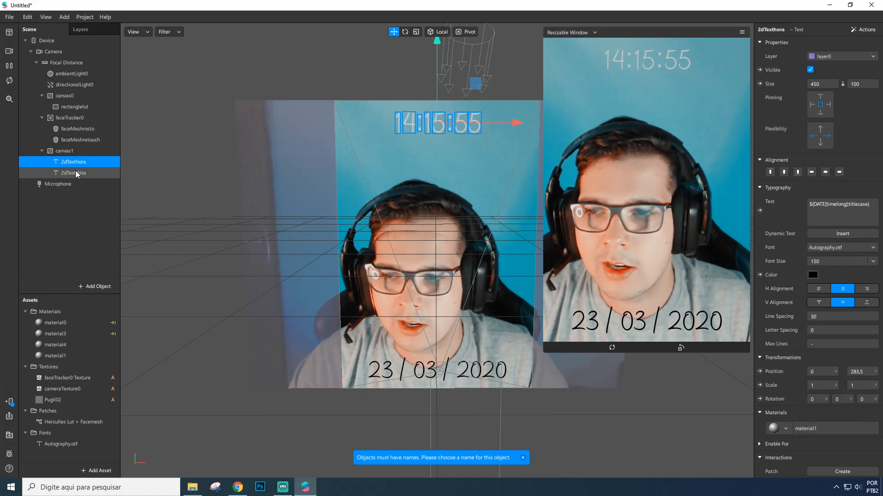
{"action": "left_click", "coordinate": [874, 414]}
{"action": "left_click", "coordinate": [829, 469]}
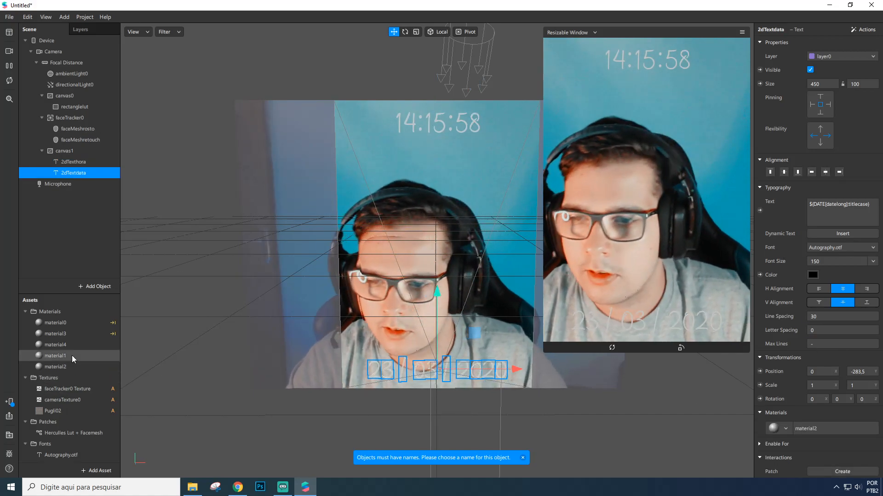
Rename the material1 material to materialhora.
{"action": "left_click", "coordinate": [72, 355]}
{"action": "key", "text": "BackSpace"}
{"action": "type", "text": "hora"}
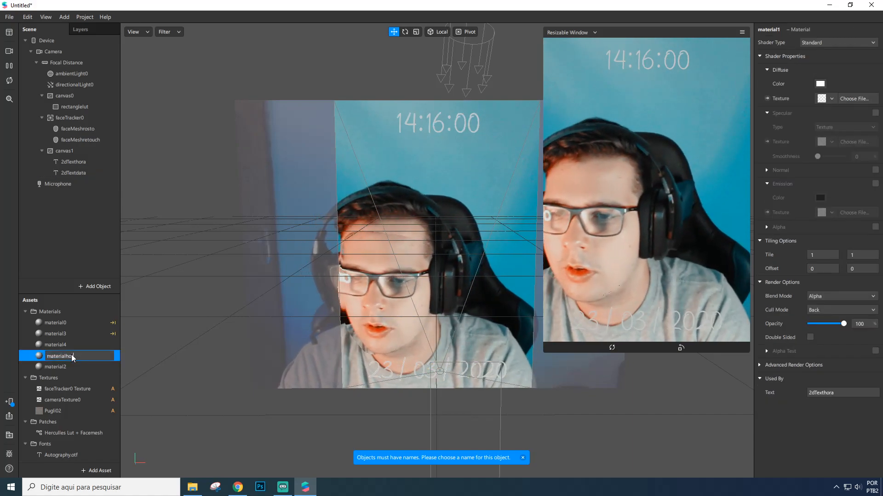
{"action": "key", "text": "Return"}
Rename the material2 material to materialdata.
{"action": "double_click", "coordinate": [68, 367]}
{"action": "key", "text": "BackSpace"}
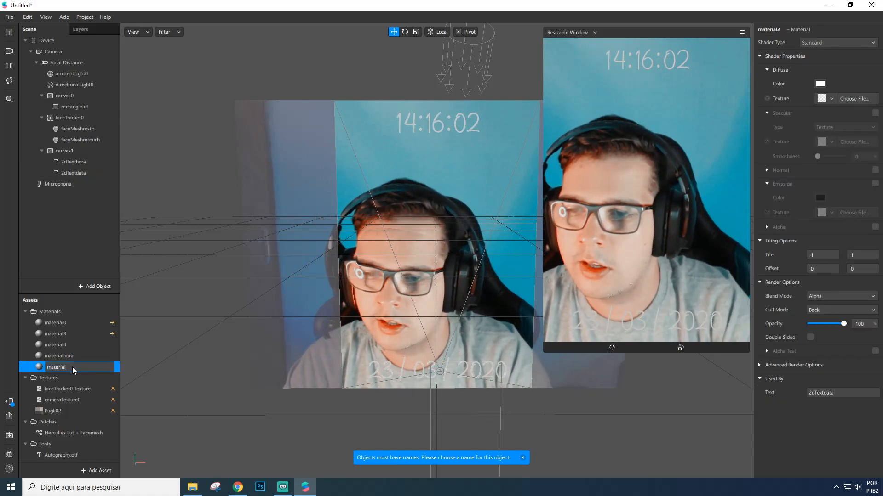
{"action": "type", "text": "data"}
{"action": "key", "text": "Return"}
{"action": "left_click", "coordinate": [80, 357], "text": "ctrl"}
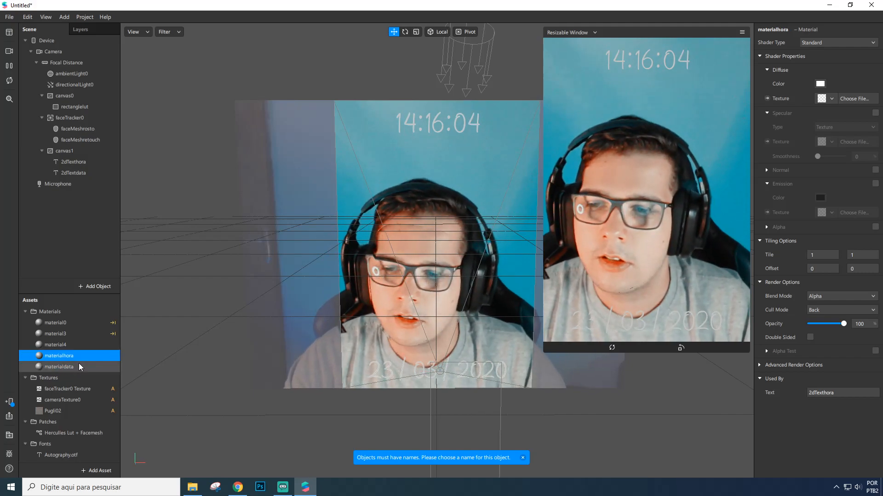
Set the shader type of both materialhora and materialdata to Flat.
{"action": "left_click", "coordinate": [820, 41]}
{"action": "left_click", "coordinate": [827, 59]}
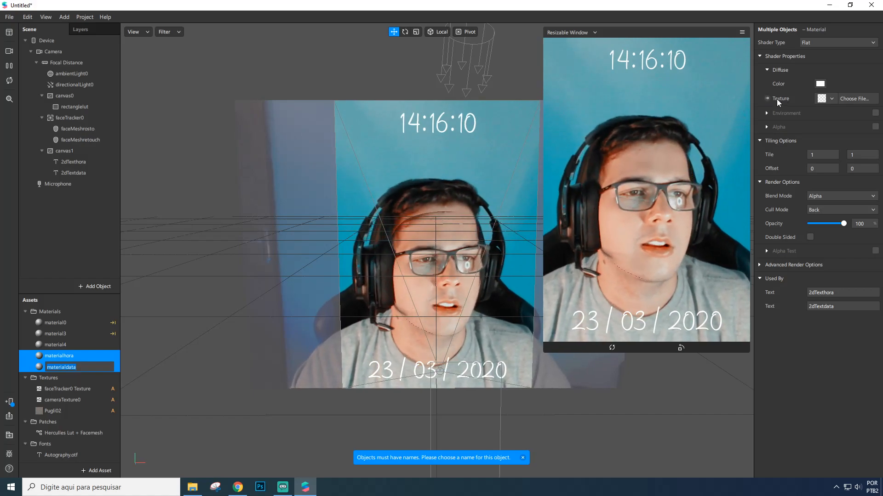
Create diffuse texture patches for both materials and arrange them in the Patch Editor.
{"action": "left_click", "coordinate": [767, 98]}
{"action": "left_click_drag", "start_coordinate": [452, 411], "coordinate": [554, 423]}
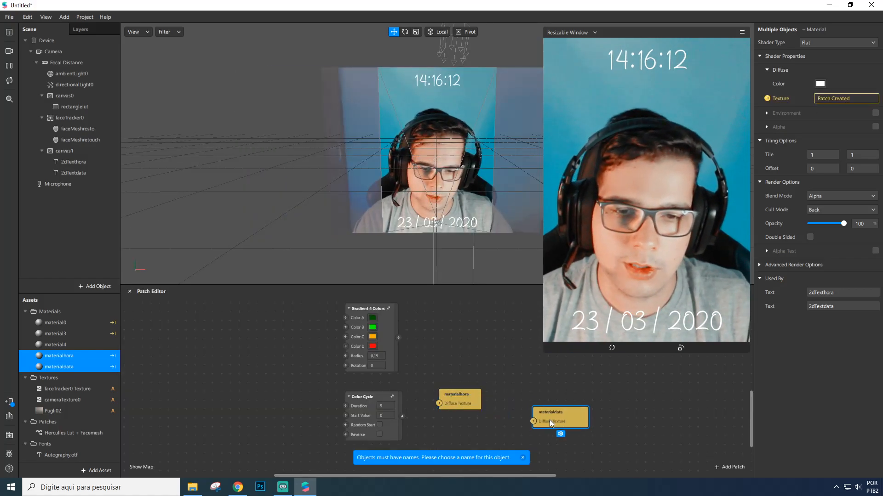
{"action": "left_click_drag", "start_coordinate": [453, 400], "coordinate": [510, 368]}
Delete the leftover Gradient 4 Colour and Color Cycle patches and reposition the materialdata patch.
{"action": "left_click", "coordinate": [384, 327]}
{"action": "key", "text": "Delete"}
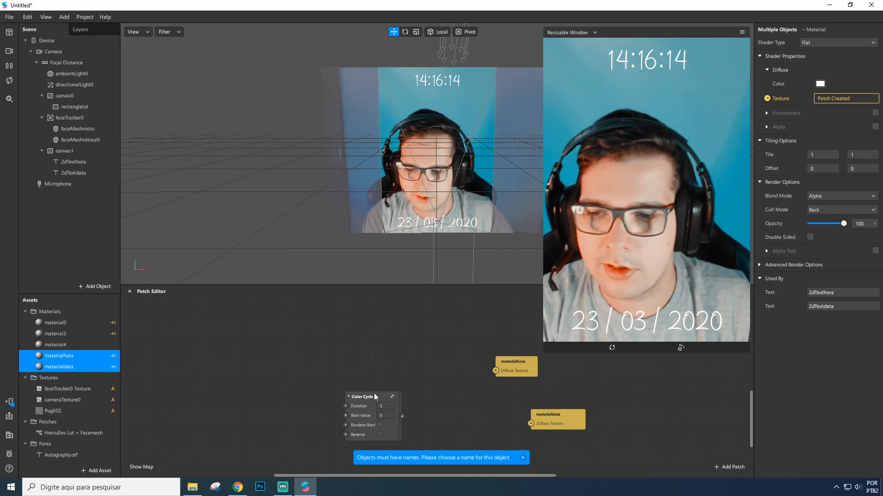
{"action": "left_click", "coordinate": [374, 395]}
{"action": "key", "text": "Delete"}
{"action": "left_click_drag", "start_coordinate": [546, 420], "coordinate": [519, 428]}
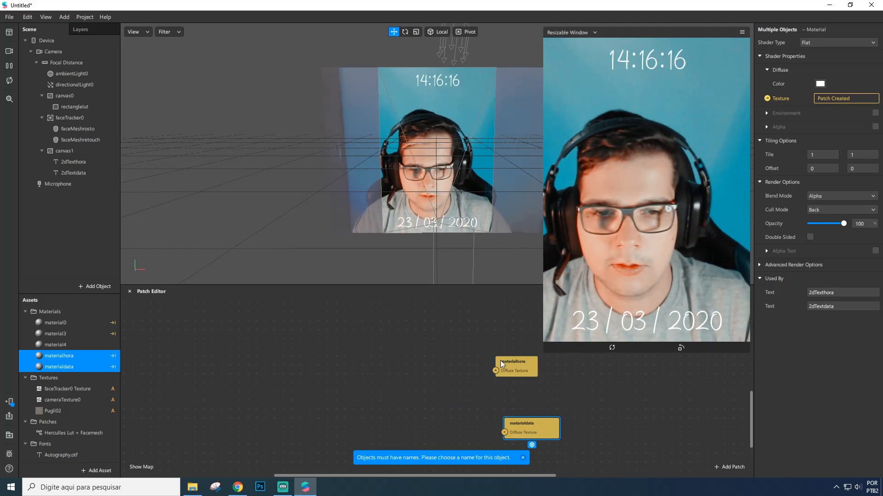
{"action": "left_click", "coordinate": [523, 458]}
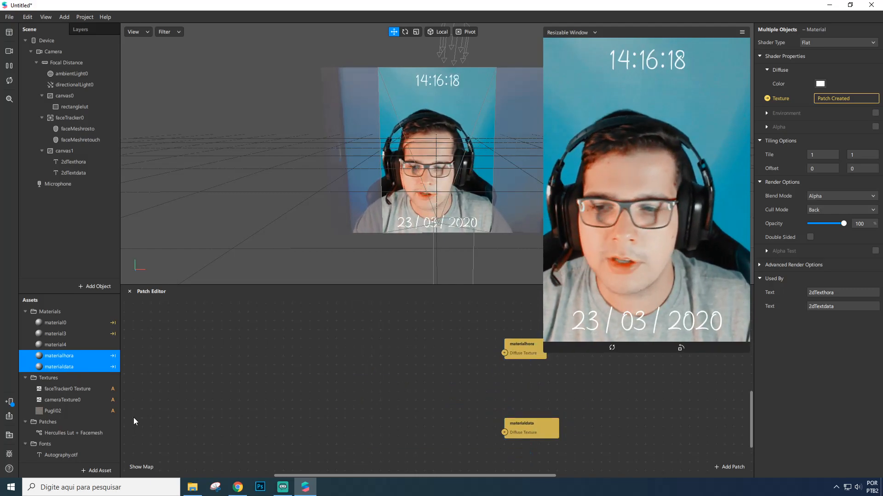
Search the AR Library patch assets for color cycle and import the Color Cycle patch.
{"action": "left_click", "coordinate": [97, 470]}
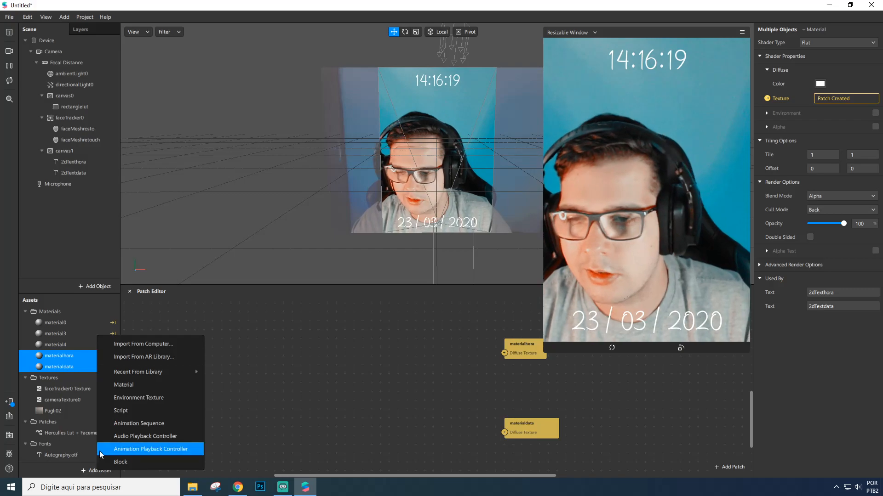
{"action": "left_click", "coordinate": [167, 359]}
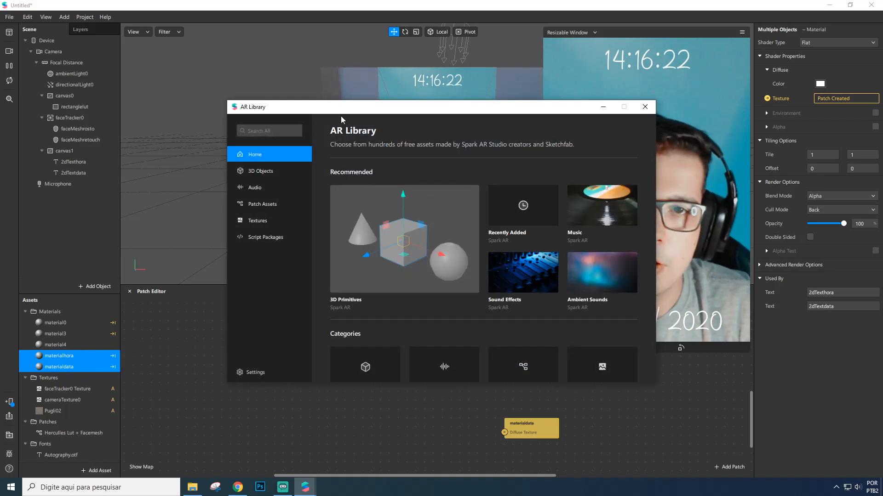
{"action": "left_click", "coordinate": [238, 235]}
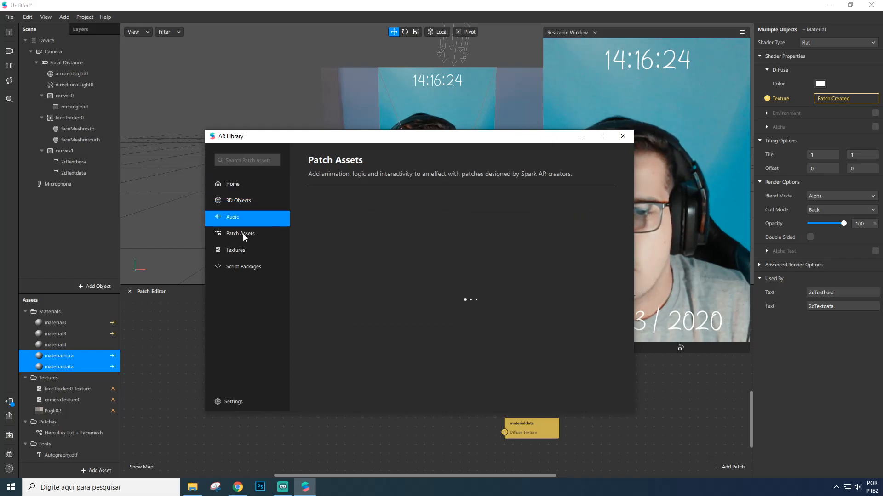
{"action": "scroll", "coordinate": [470, 293], "scroll_direction": "down", "scroll_amount": 4}
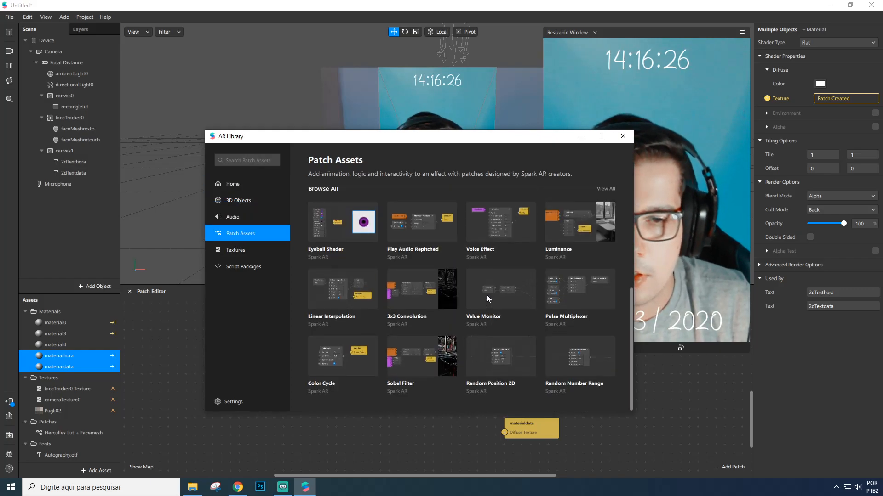
{"action": "left_click", "coordinate": [258, 156]}
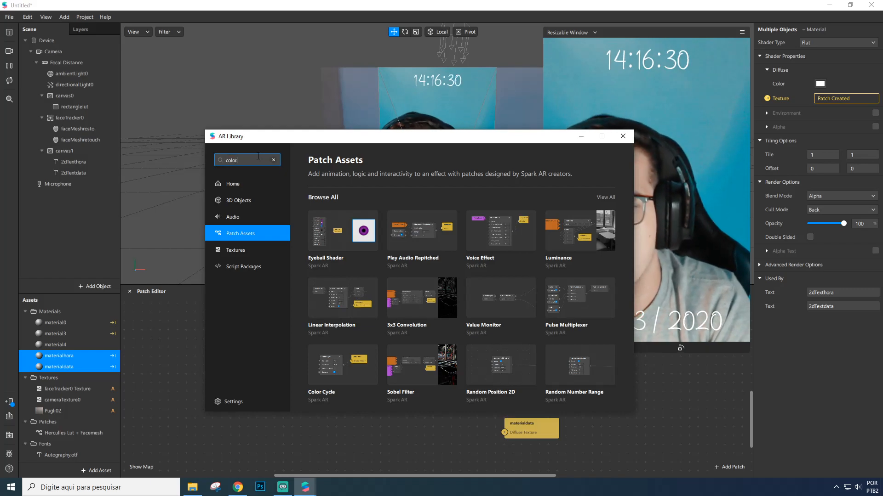
{"action": "type", "text": "color cycle"}
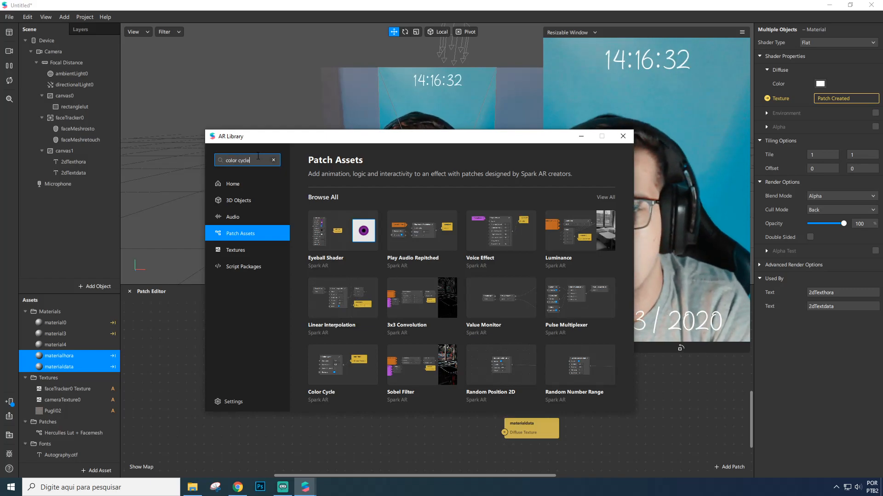
{"action": "key", "text": "Return"}
{"action": "left_click", "coordinate": [330, 219]}
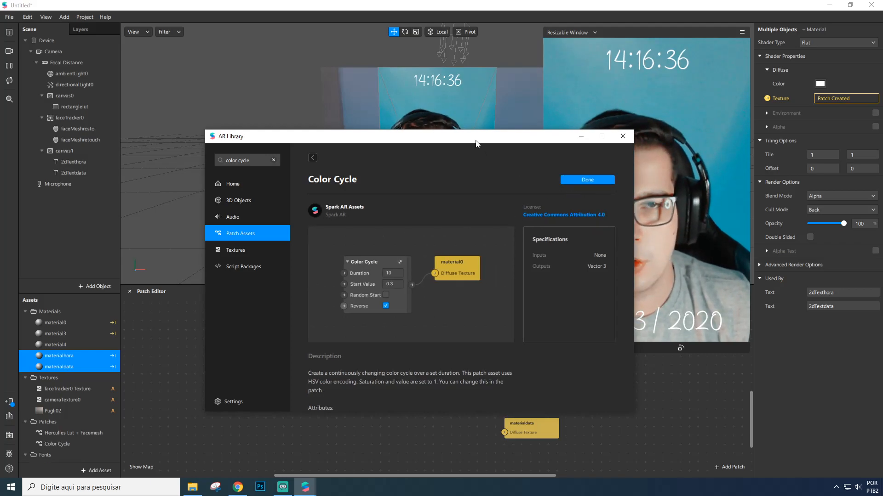
{"action": "left_click_drag", "start_coordinate": [545, 137], "coordinate": [574, 156]}
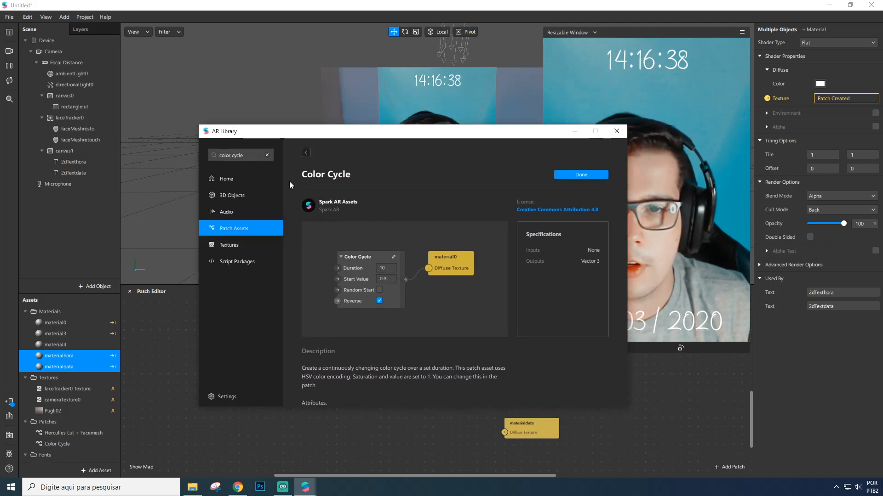
Search the AR Library for gradient and import the 4 Colors Gradient patch asset.
{"action": "key", "text": "BackSpace"}
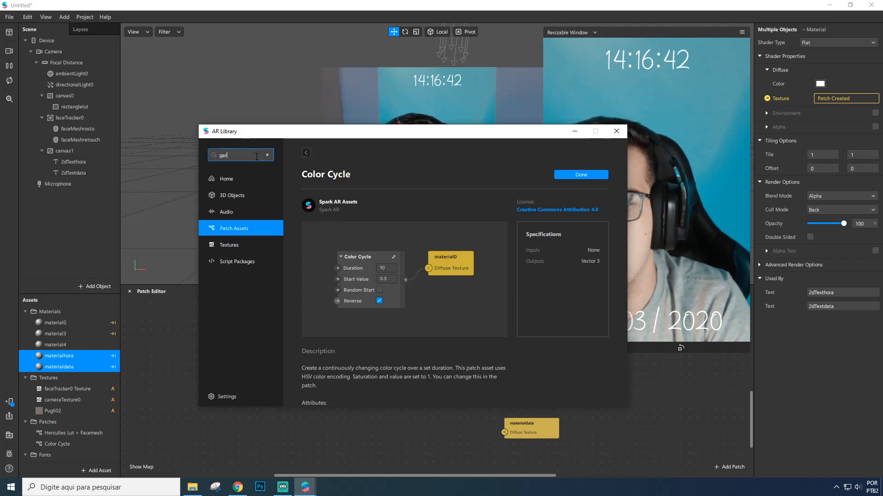
{"action": "type", "text": "gradient"}
{"action": "key", "text": "Return"}
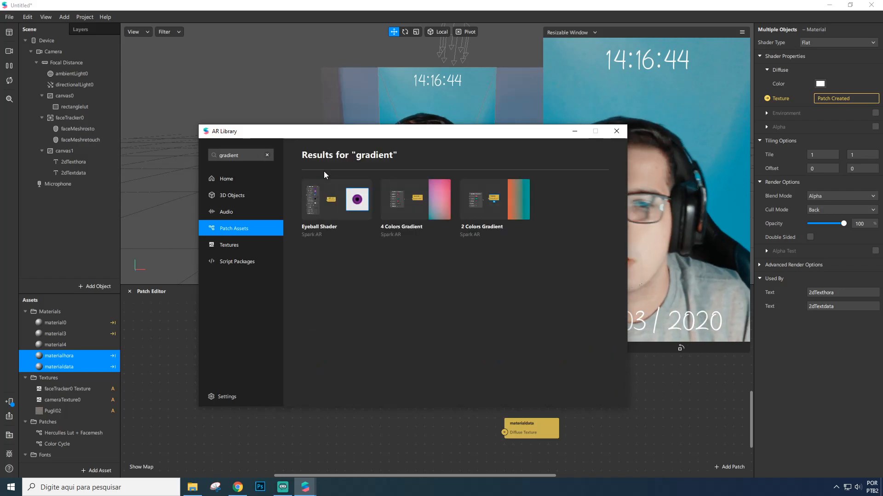
{"action": "left_click", "coordinate": [430, 203]}
{"action": "left_click", "coordinate": [580, 175]}
{"action": "left_click", "coordinate": [614, 132]}
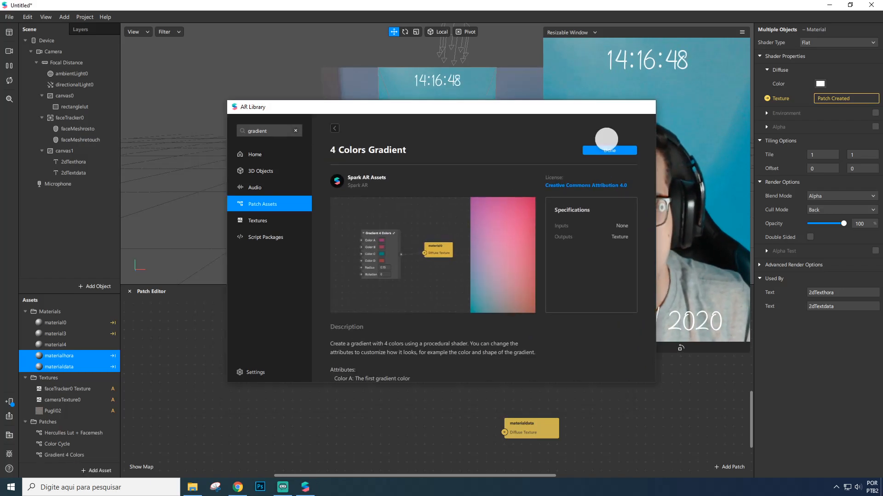
Add the Color Cycle and Gradient 4 Colors patches to the Patch Editor and arrange them.
{"action": "left_click_drag", "start_coordinate": [67, 442], "coordinate": [363, 390]}
{"action": "left_click_drag", "start_coordinate": [82, 455], "coordinate": [389, 452]}
{"action": "scroll", "coordinate": [373, 391], "scroll_direction": "down", "scroll_amount": 2}
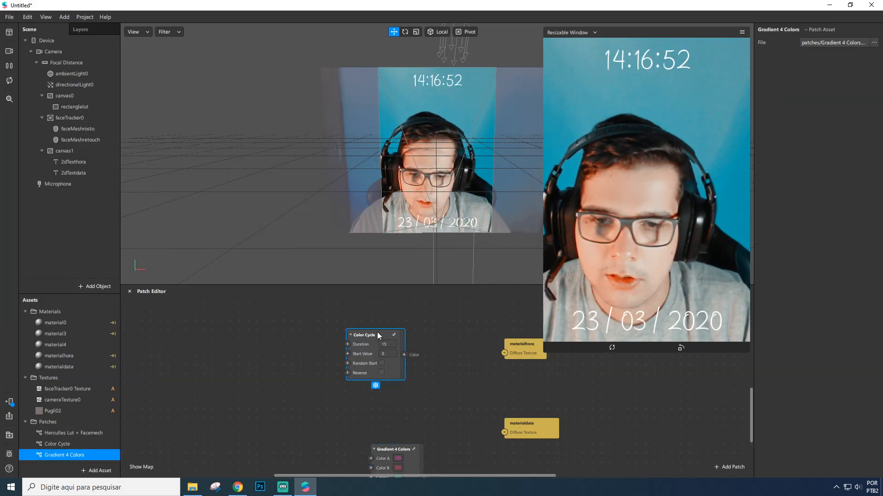
{"action": "left_click_drag", "start_coordinate": [379, 335], "coordinate": [388, 326]}
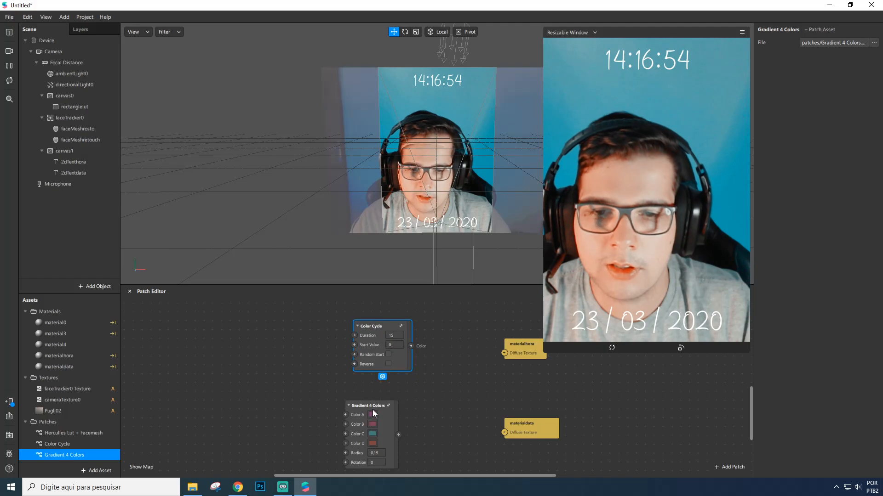
{"action": "left_click_drag", "start_coordinate": [373, 409], "coordinate": [399, 409]}
Connect Color Cycle to materialhora's diffuse texture and Gradient 4 Colors to materialdata's diffuse texture.
{"action": "left_click_drag", "start_coordinate": [390, 328], "coordinate": [481, 340]}
{"action": "left_click", "coordinate": [407, 346]}
{"action": "left_click_drag", "start_coordinate": [425, 435], "coordinate": [491, 415]}
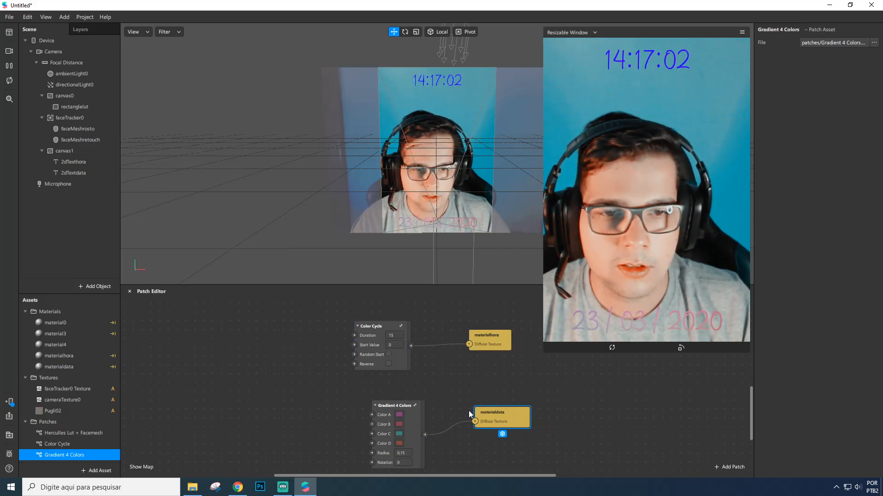
{"action": "left_click", "coordinate": [406, 421]}
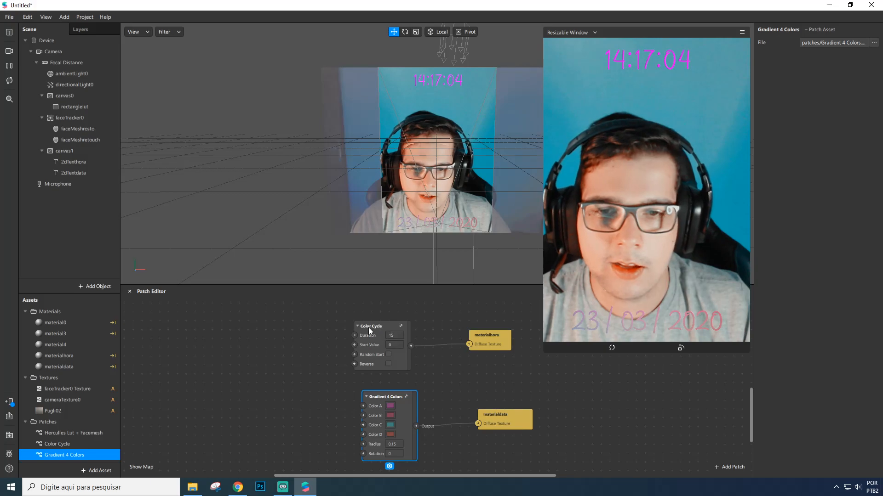
Set the Color Cycle duration to 5.
{"action": "left_click", "coordinate": [394, 336]}
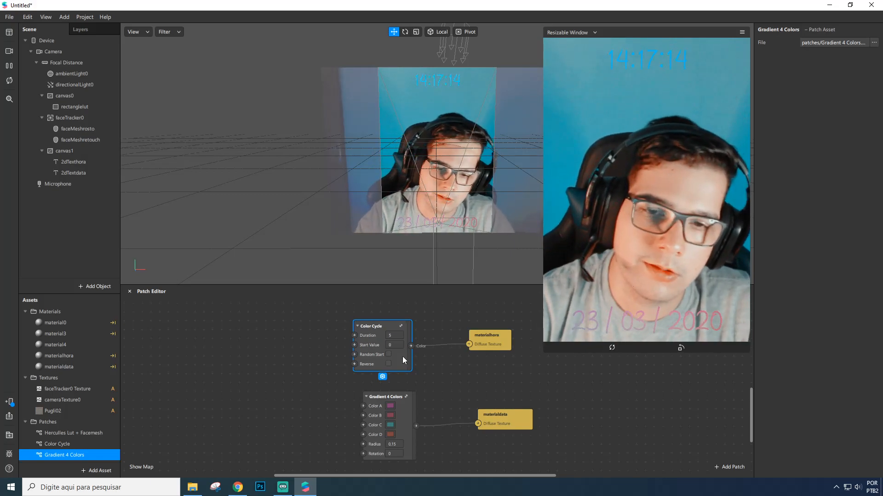
{"action": "scroll", "coordinate": [398, 387], "scroll_direction": "down", "scroll_amount": 3}
{"action": "left_click", "coordinate": [402, 385]}
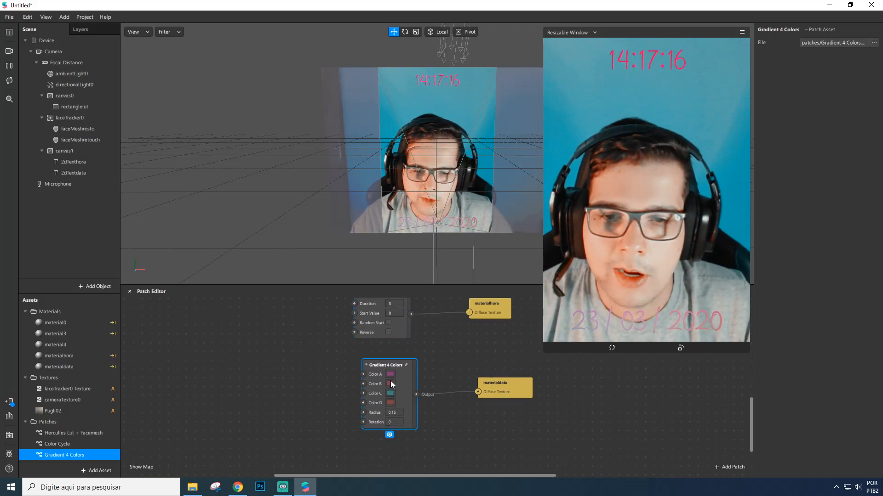
Set the gradient's Color A to #55ff00 and Color B to a light green.
{"action": "left_click", "coordinate": [390, 366]}
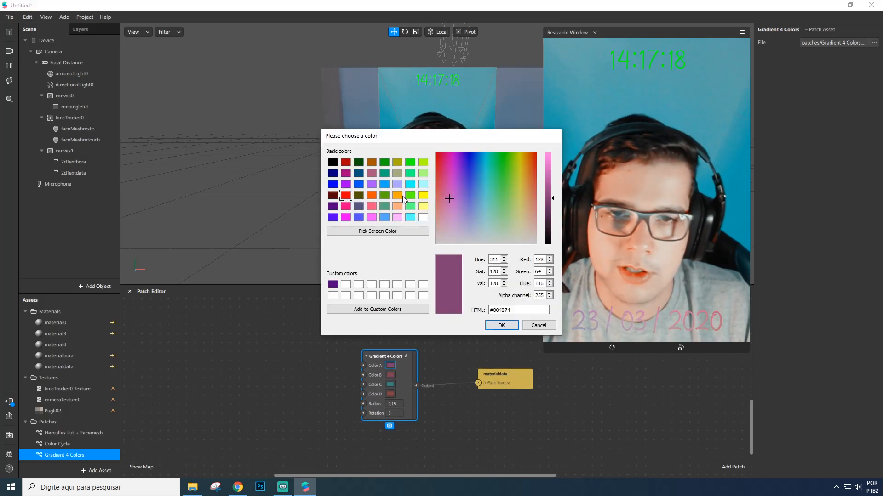
{"action": "left_click", "coordinate": [501, 325]}
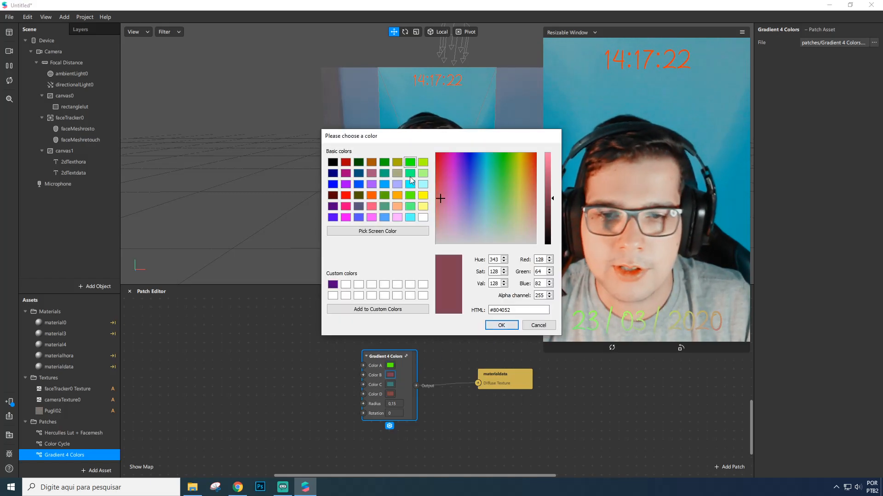
{"action": "left_click", "coordinate": [410, 206]}
{"action": "left_click", "coordinate": [501, 325]}
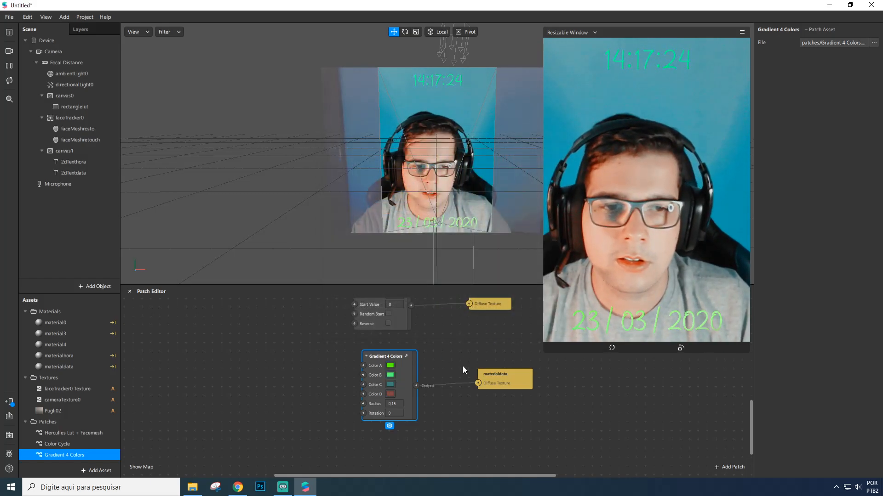
Set the gradient's Color C to #aa0000 and Color D to a red.
{"action": "left_click", "coordinate": [390, 385]}
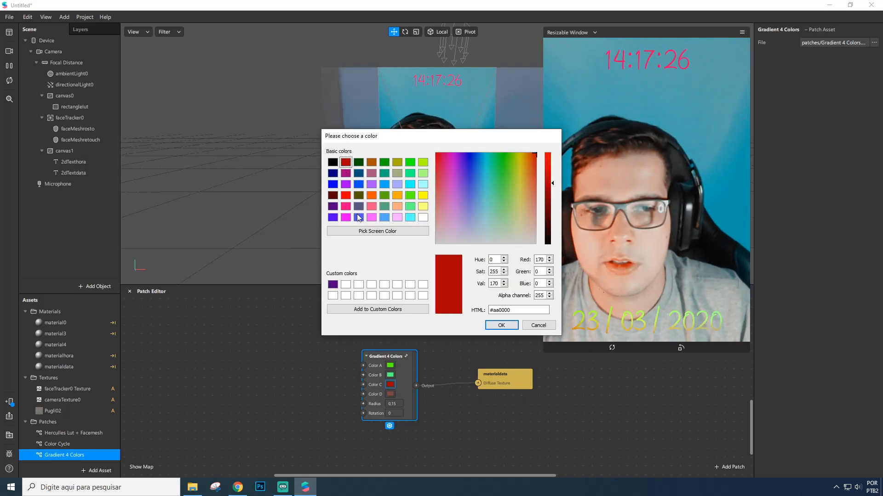
{"action": "left_click", "coordinate": [500, 325]}
{"action": "left_click", "coordinate": [389, 394]}
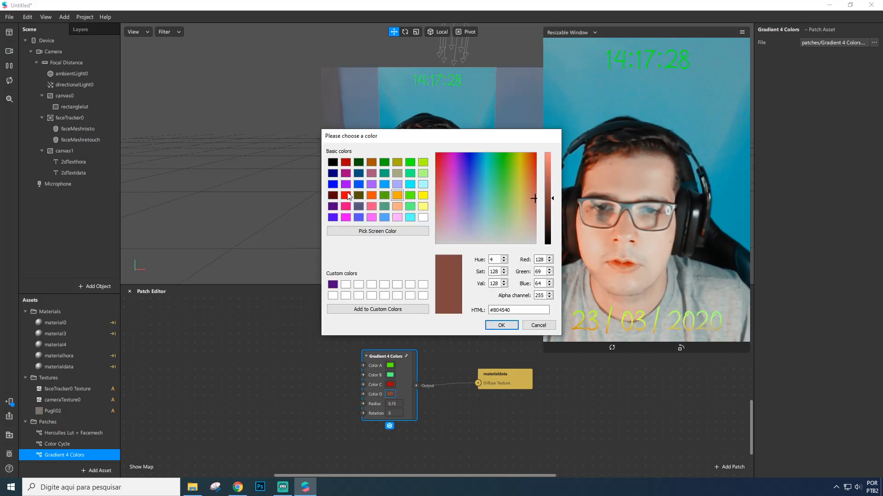
{"action": "left_click", "coordinate": [500, 324]}
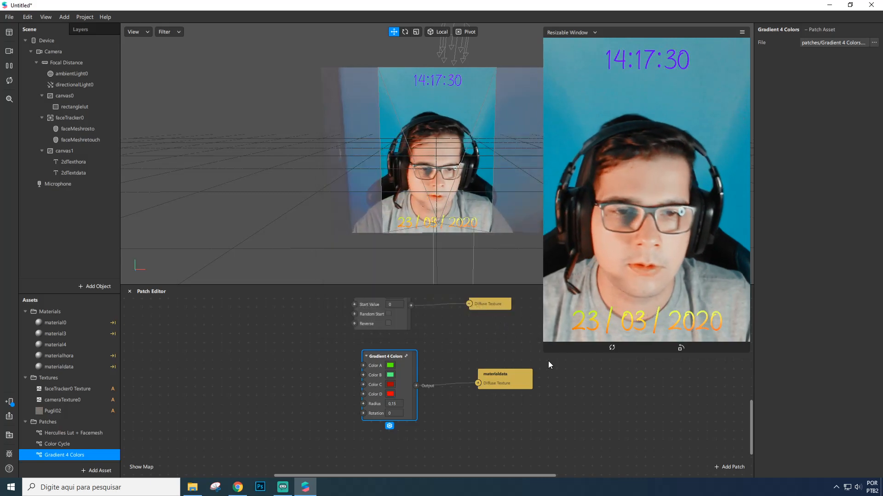
Reposition the Gradient 4 Colors and materialdata patches in the Patch Editor.
{"action": "scroll", "coordinate": [524, 327], "scroll_direction": "up", "scroll_amount": 1}
{"action": "scroll", "coordinate": [60, 378], "scroll_direction": "down", "scroll_amount": 1}
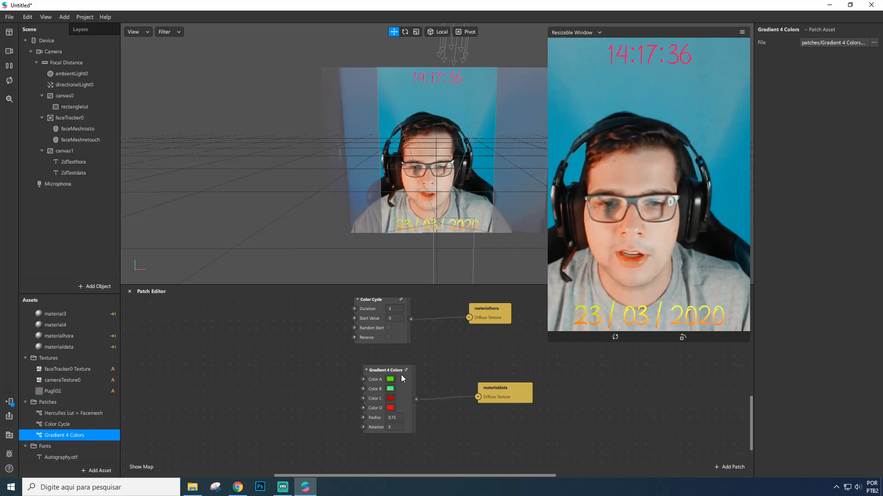
{"action": "left_click_drag", "start_coordinate": [399, 372], "coordinate": [391, 363]}
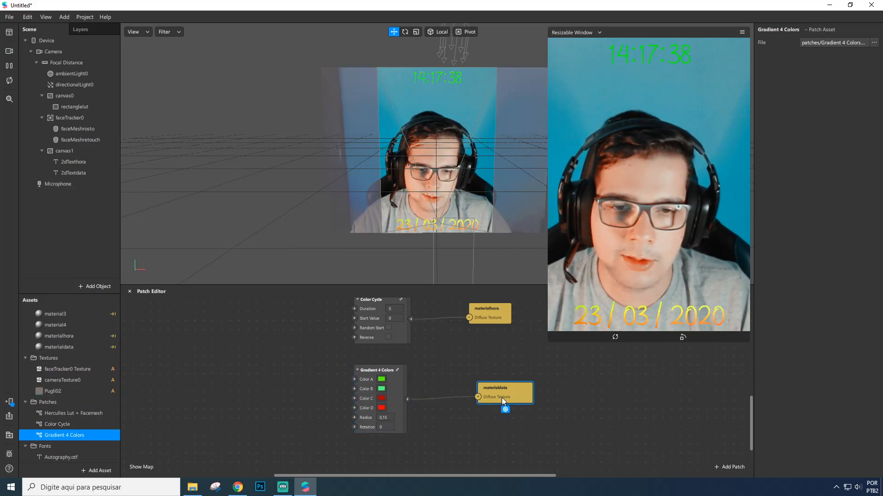
{"action": "scroll", "coordinate": [398, 385], "scroll_direction": "up", "scroll_amount": 1}
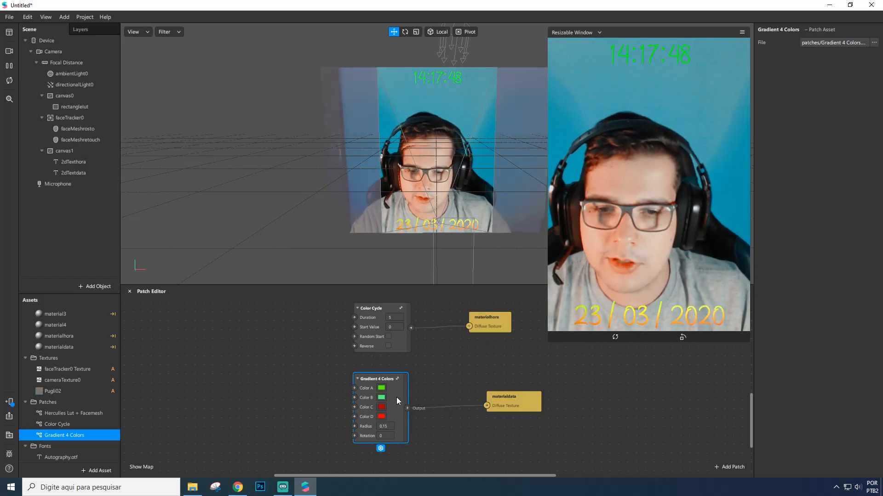
{"action": "left_click", "coordinate": [436, 381]}
{"action": "left_click_drag", "start_coordinate": [484, 393], "coordinate": [486, 393]}
{"action": "left_click", "coordinate": [468, 355]}
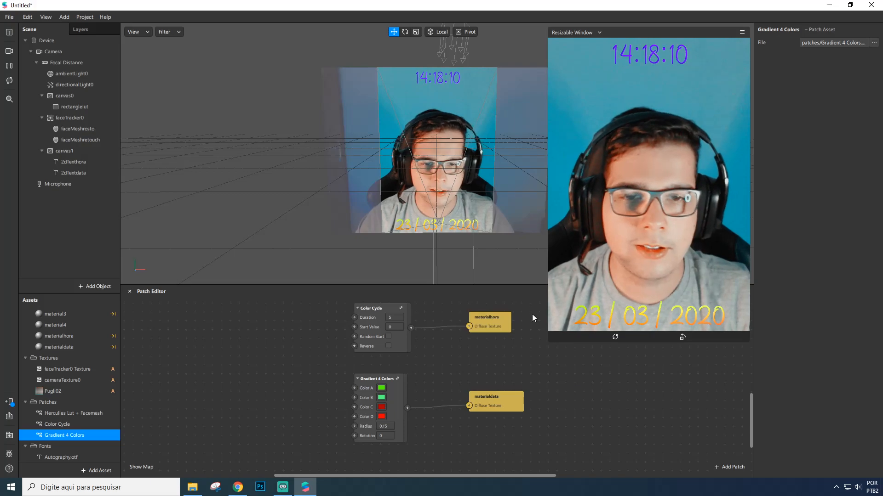
{"action": "scroll", "coordinate": [455, 210], "scroll_direction": "up", "scroll_amount": 2}
{"action": "scroll", "coordinate": [468, 230], "scroll_direction": "down", "scroll_amount": 1}
{"action": "right_click_drag", "start_coordinate": [468, 230], "coordinate": [467, 209]}
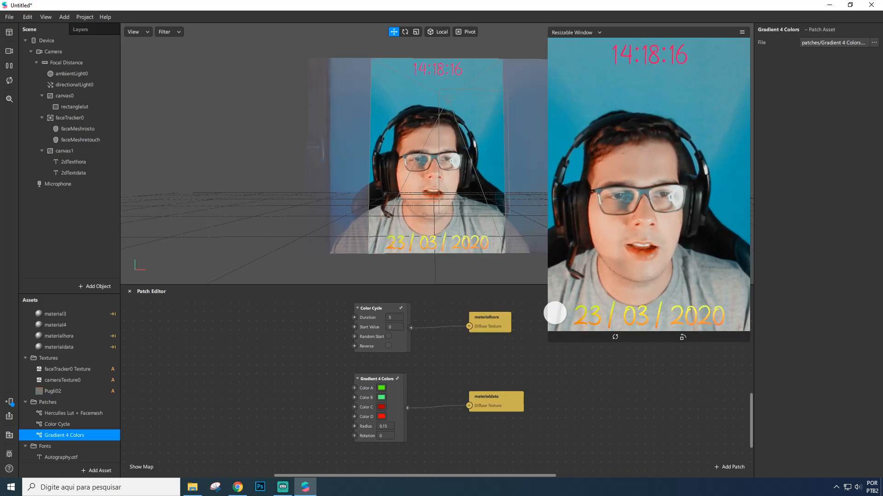
{"action": "right_click_drag", "start_coordinate": [471, 195], "coordinate": [468, 218]}
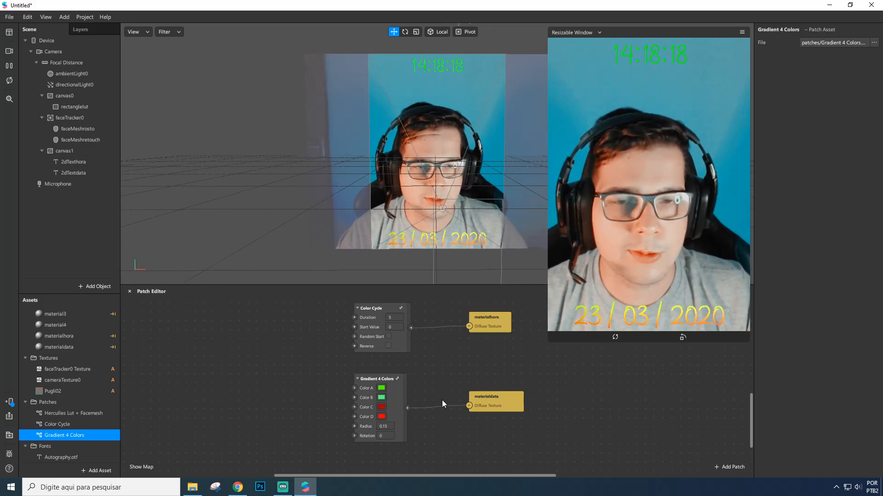